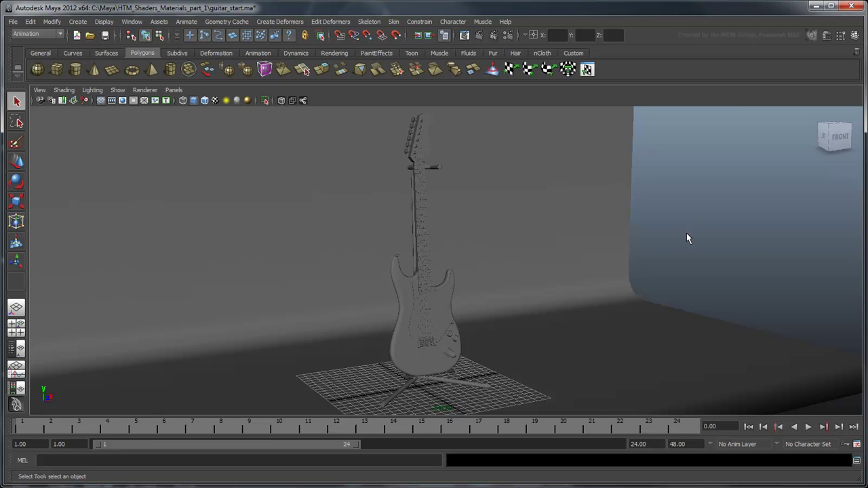
- Tumble to a front view of the guitar and zoom in until the pickguard fills the viewport
mouse_move(683, 239)
alt+mouse_down()
mouse_move(520, 233)
mouse_move(518, 258)
mouse_move(662, 254)
mouse_move(528, 257)
alt+mouse_up()
mouse_move(538, 334)
alt+middle_down()
mouse_move(528, 287)
mouse_move(533, 187)
alt+middle_up()
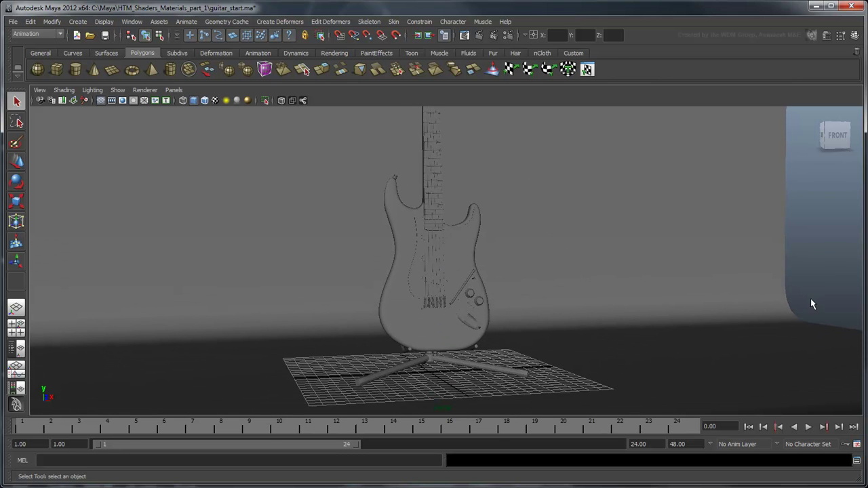
scroll(529, 265, up, 3)
scroll(523, 271, up, 2)
scroll(523, 277, up, 1)
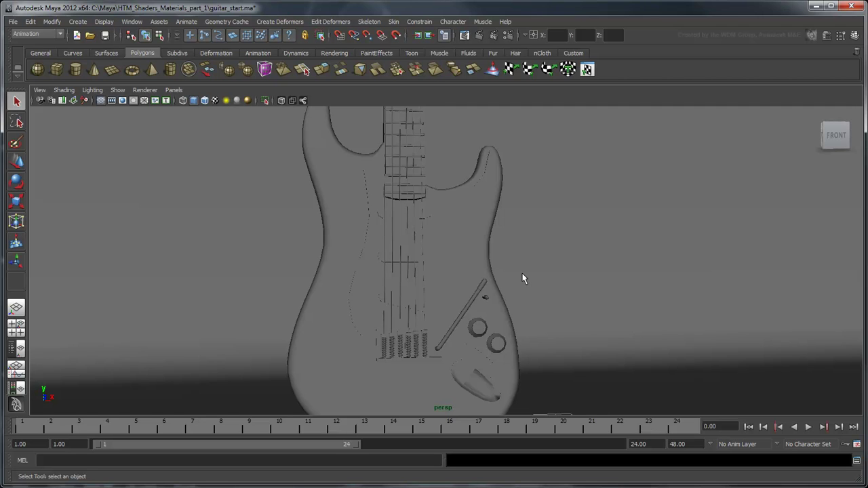
- Raise the Value of the shared lambert1 Color toward white, then zoom back out
click(466, 270)
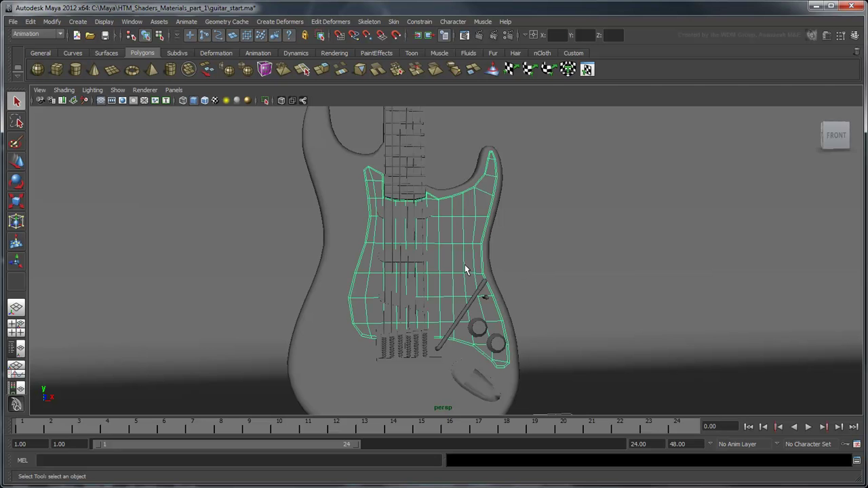
click(827, 35)
click(841, 121)
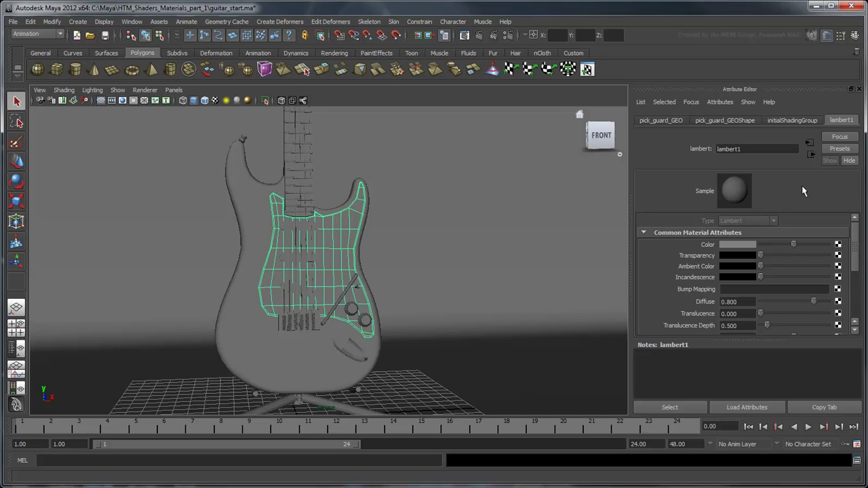
click(739, 246)
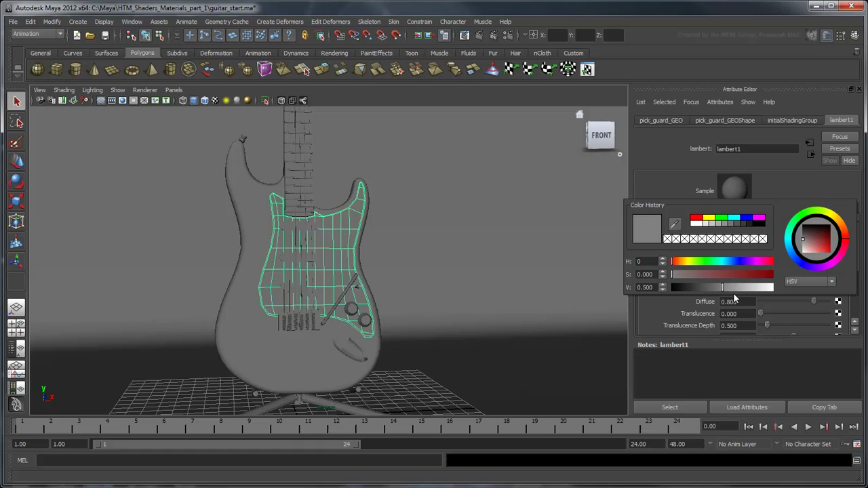
drag(736, 287, 762, 288)
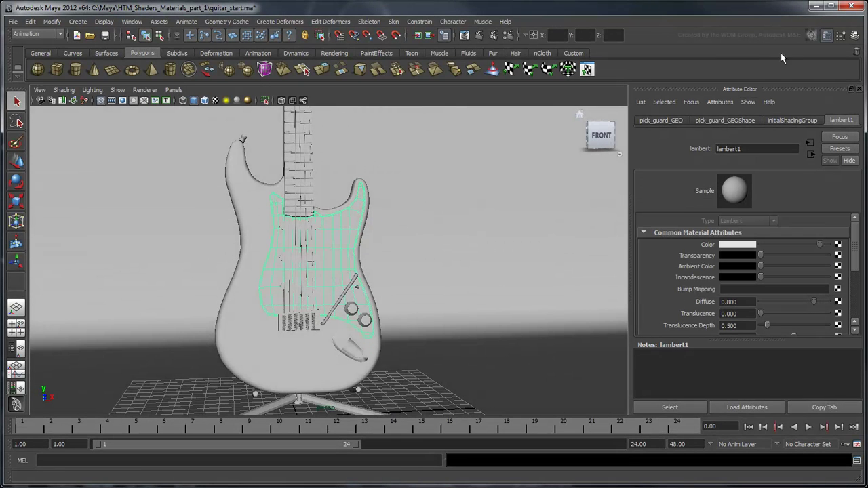
click(827, 36)
scroll(510, 259, down, 2)
scroll(509, 259, down, 3)
scroll(510, 259, down, 2)
scroll(486, 266, down, 1)
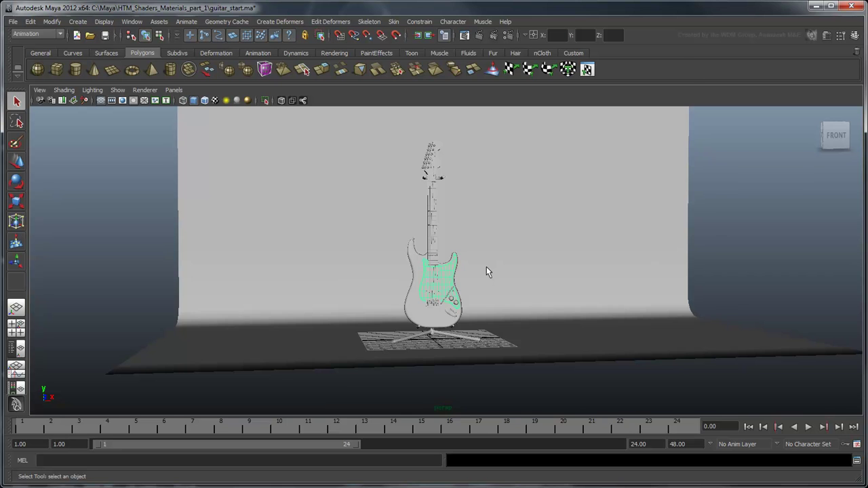
- Undo the lambert1 colour change
key(ctrl+z)
scroll(481, 299, up, 5)
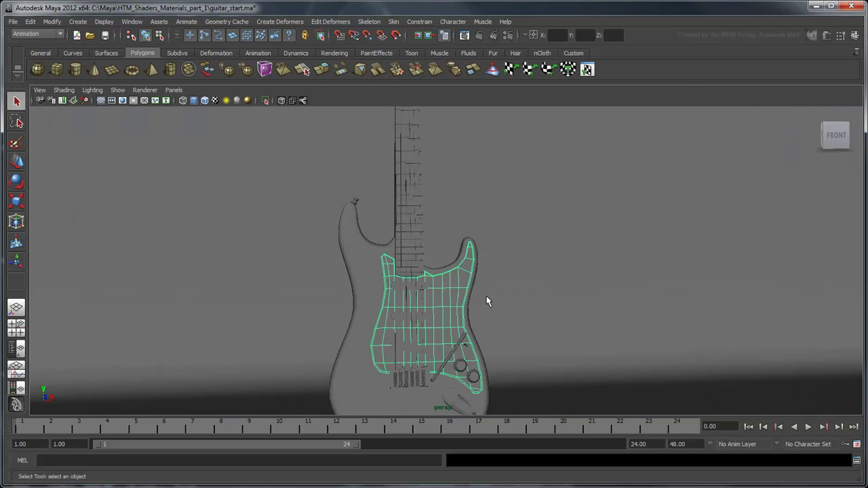
scroll(508, 229, down, 1)
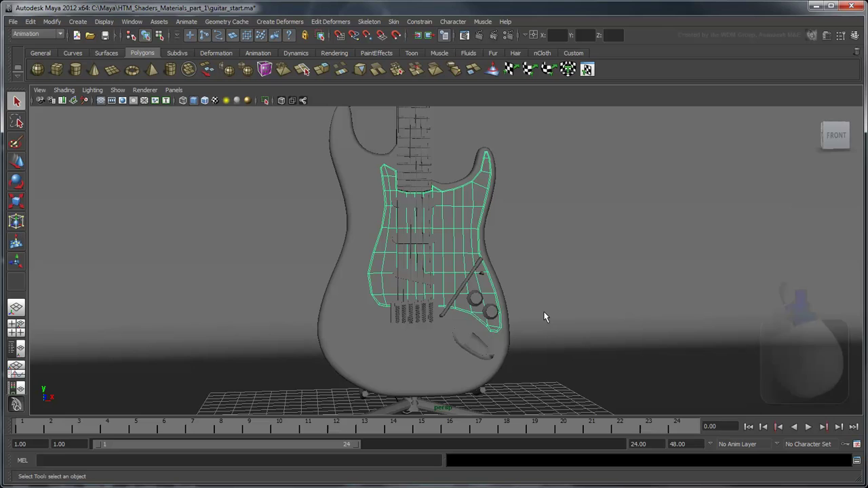
- Assign a new Lambert material to the pickguard
right_click(462, 253)
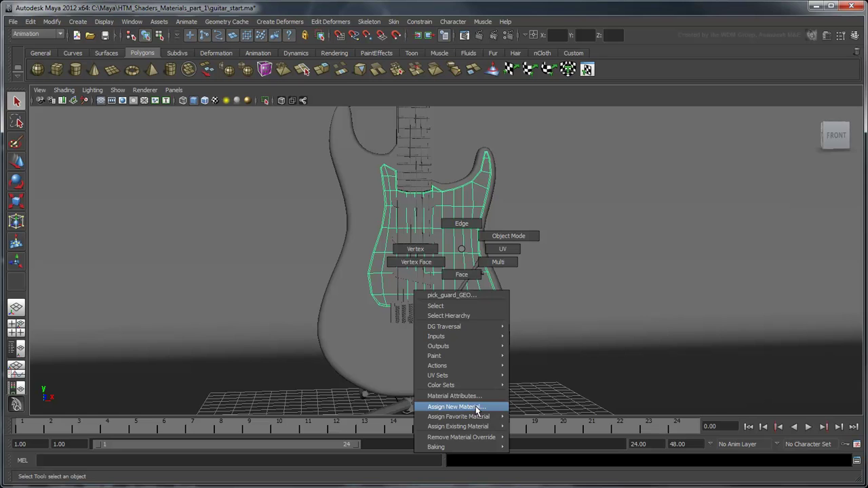
click(477, 407)
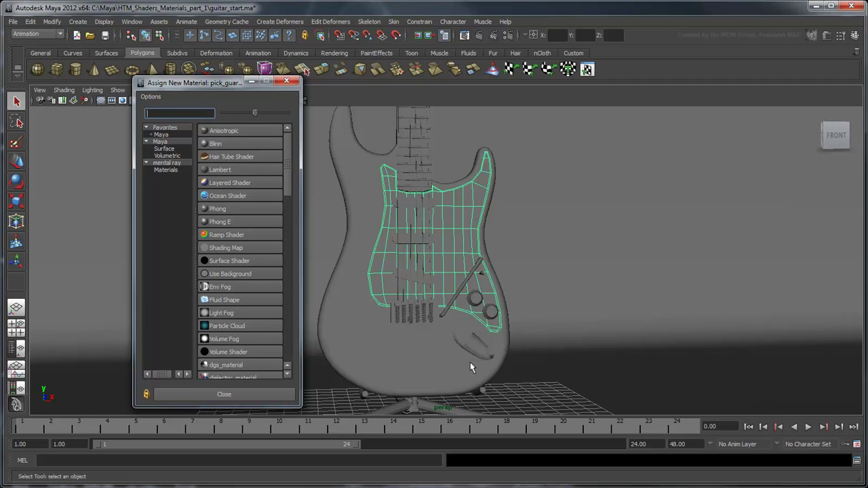
click(247, 169)
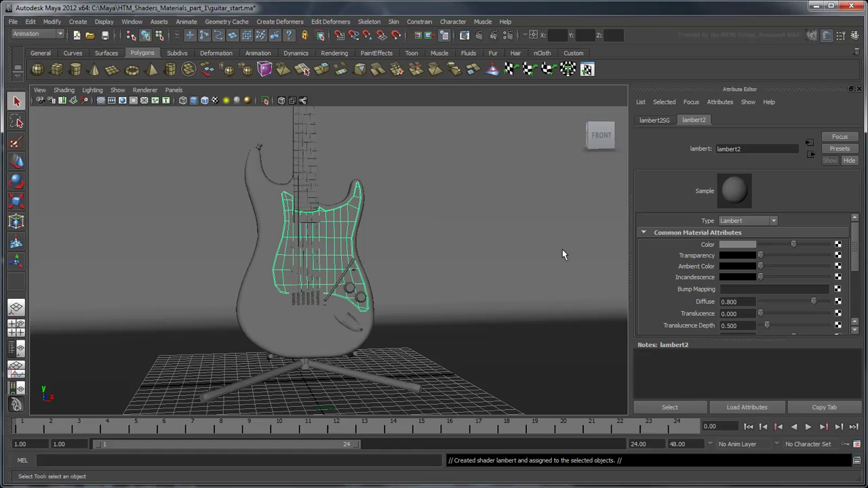
- Set the pickguard Lambert's colour to near white (V about 0.88) and rename it Pick_guard_MAT
click(729, 245)
drag(723, 286, 752, 285)
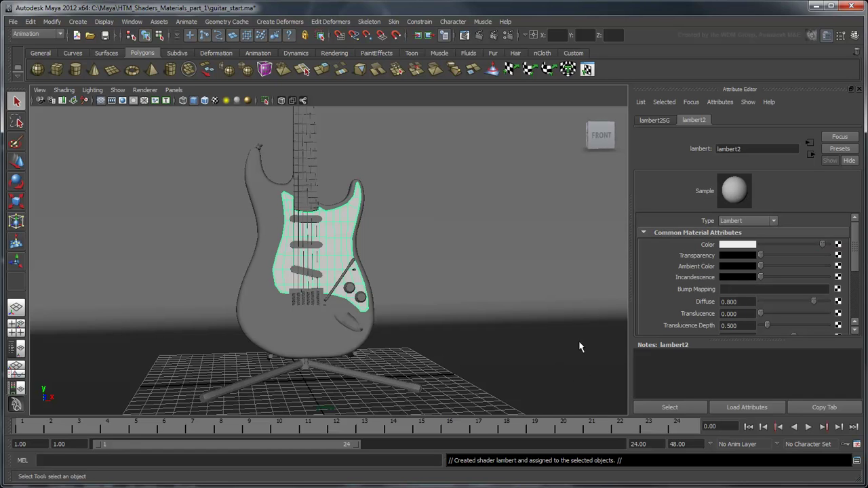
double_click(747, 149)
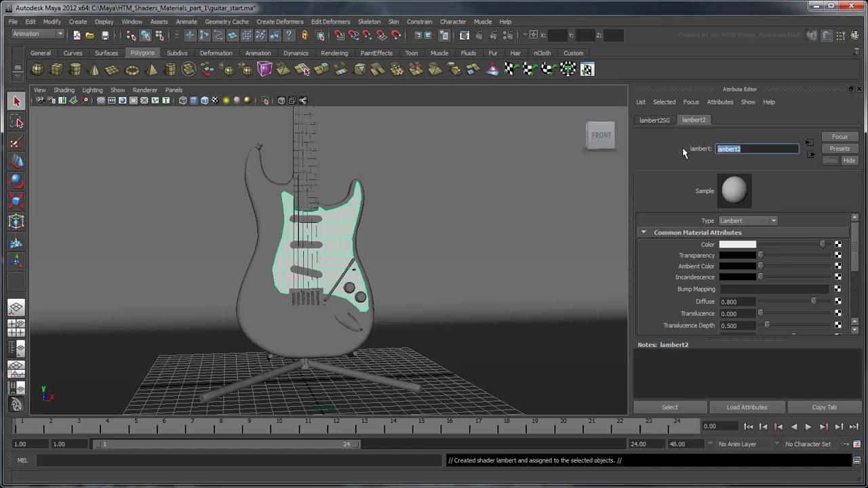
text(Pick_guard_MAT)
key(Return)
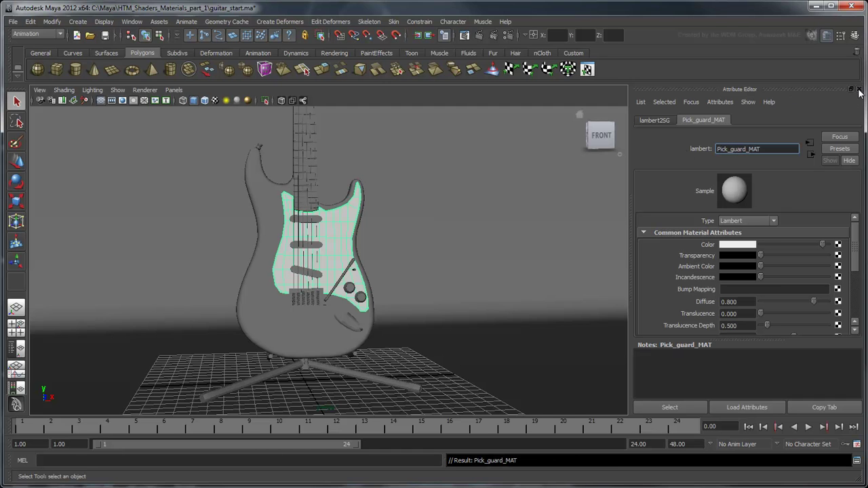
click(859, 90)
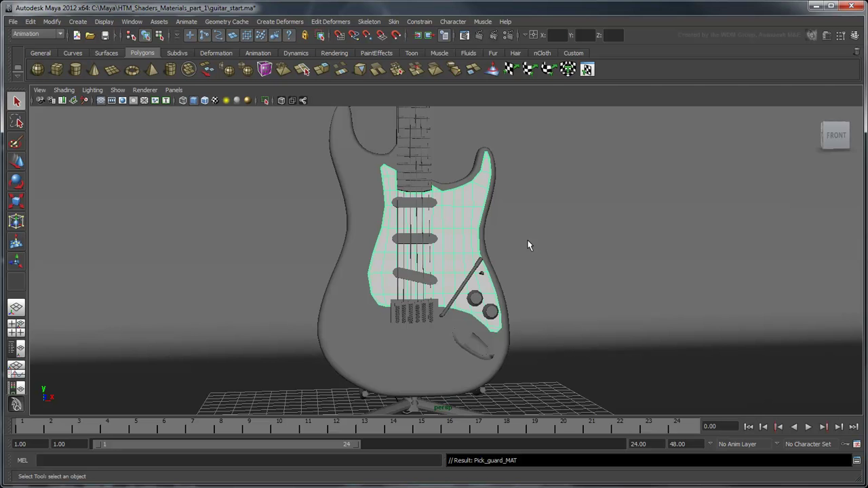
- Frame the oval input jack on the lower body and assign it a new Blinn material
click(547, 302)
alt+middle_drag(556, 348, 498, 273)
scroll(498, 272, up, 5)
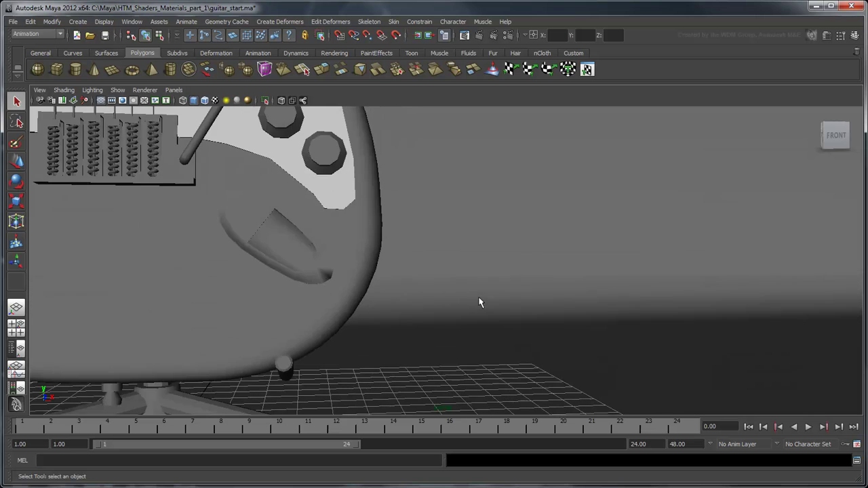
alt+middle_drag(393, 277, 459, 285)
click(345, 236)
right_click(342, 239)
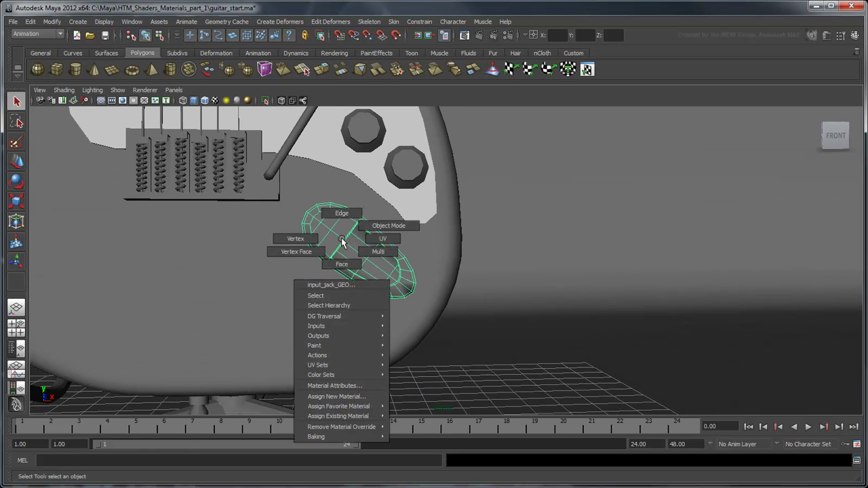
click(349, 396)
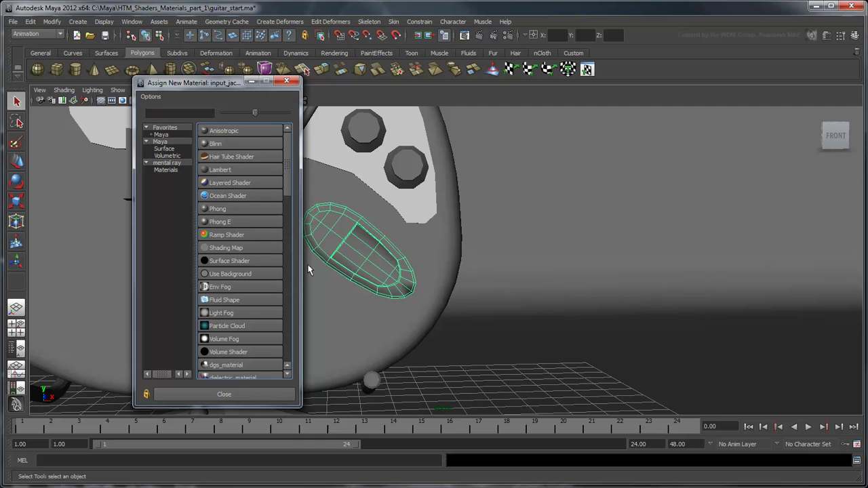
click(219, 144)
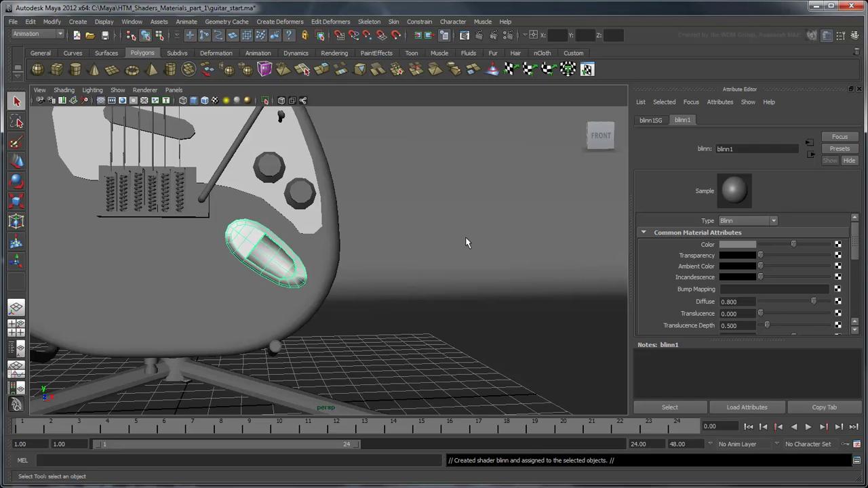
- Raise blinn1's Specular Color value to about 0.79
drag(857, 245, 846, 282)
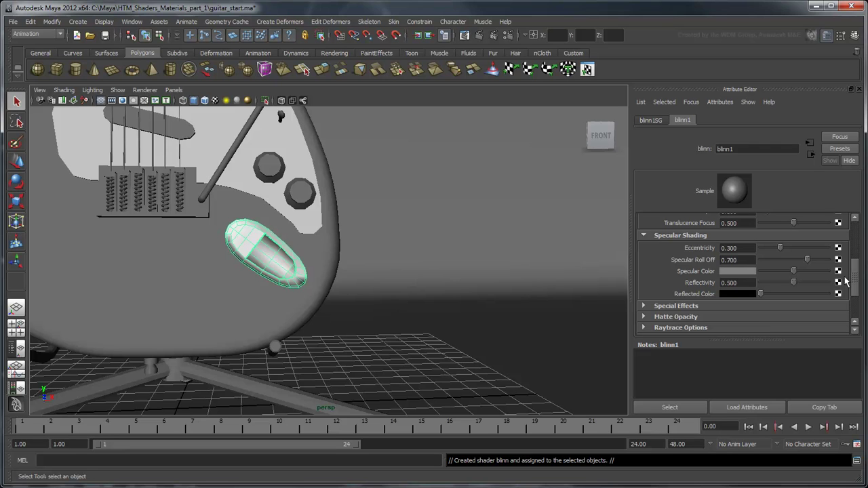
click(756, 275)
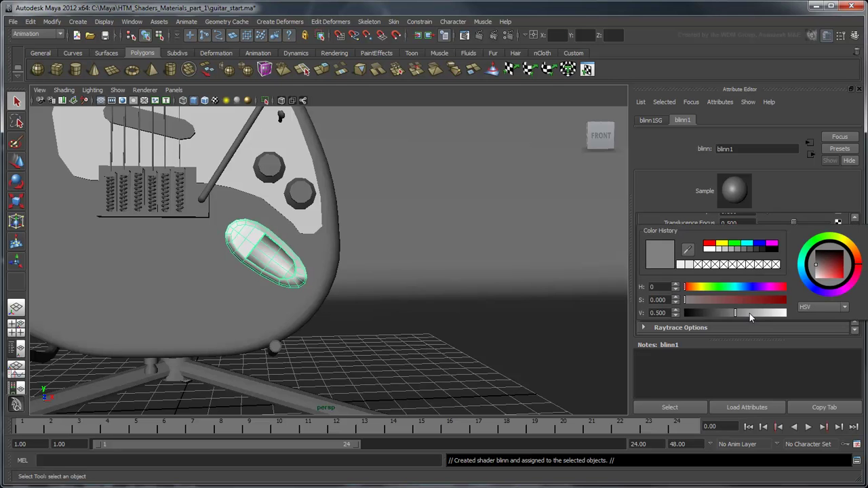
drag(752, 313, 769, 317)
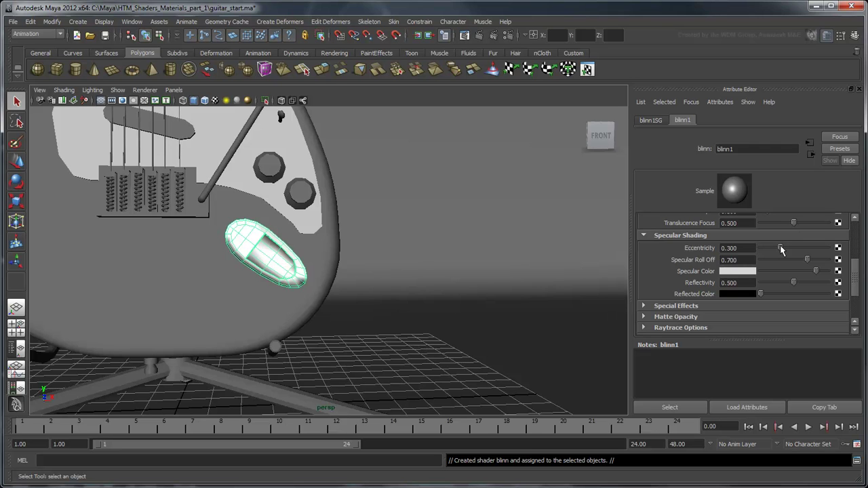
- Set blinn1's eccentricity to about 0.5, lower its specular roll-off, and rename it Metal_MAT
drag(782, 249, 796, 252)
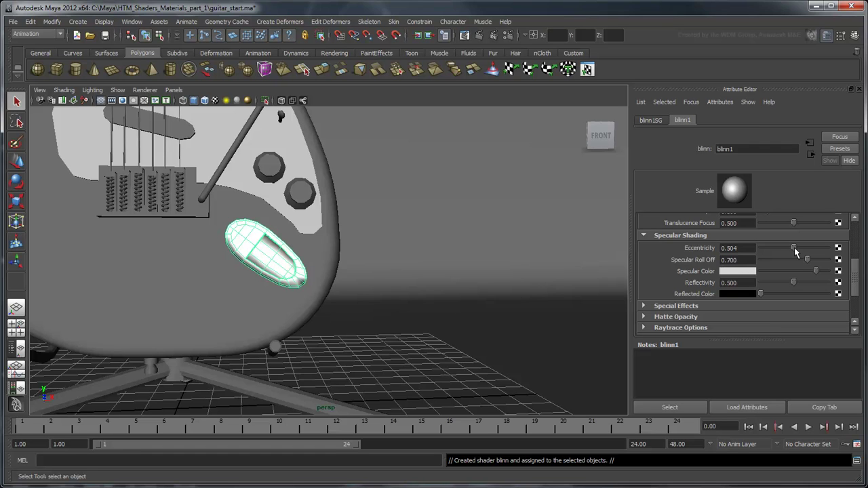
drag(807, 259, 794, 260)
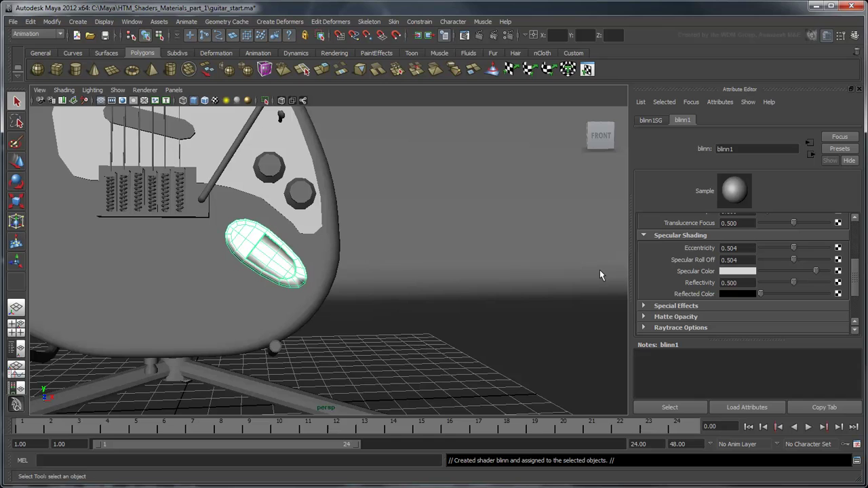
double_click(742, 151)
text(Metal_MAT)
key(Return)
key(ctrl+a)
- Select all members of the metal_components set from the Outliner
click(713, 170)
scroll(448, 244, down, 3)
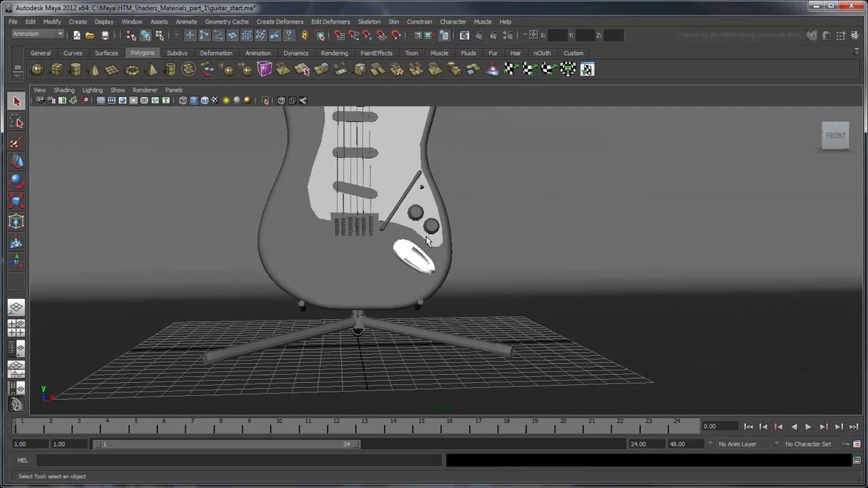
scroll(444, 285, down, 3)
scroll(519, 313, down, 2)
scroll(521, 306, down, 2)
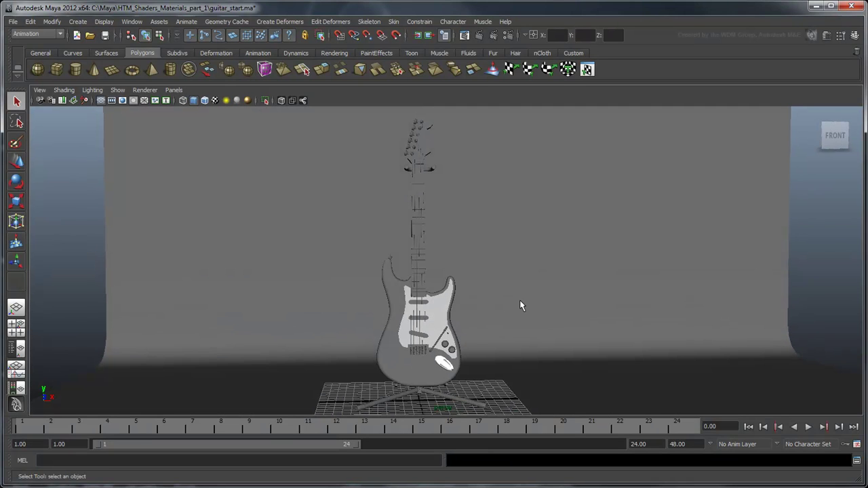
click(19, 349)
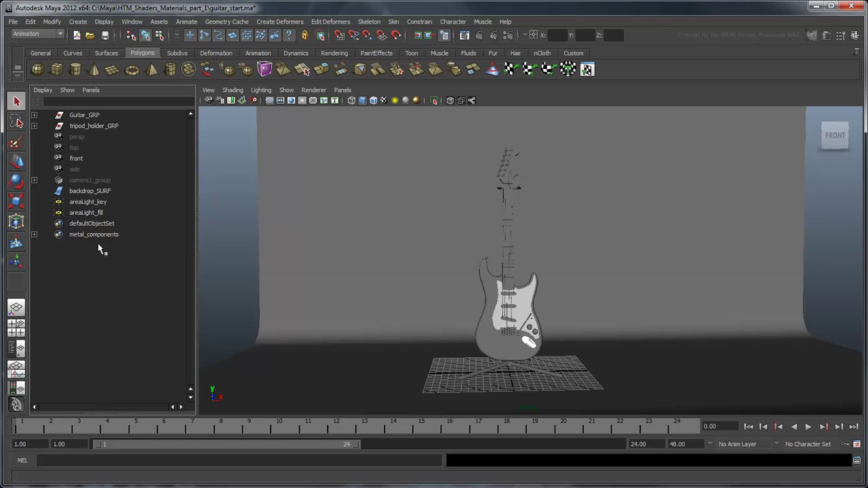
click(99, 235)
right_click(99, 236)
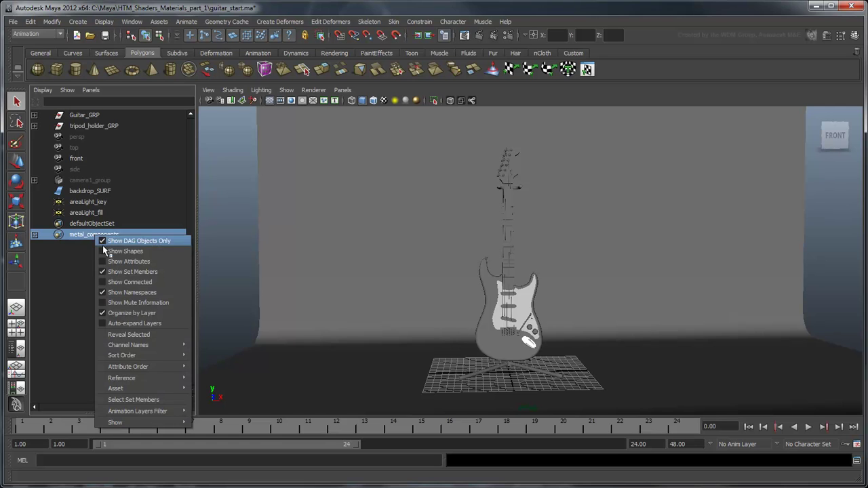
click(140, 400)
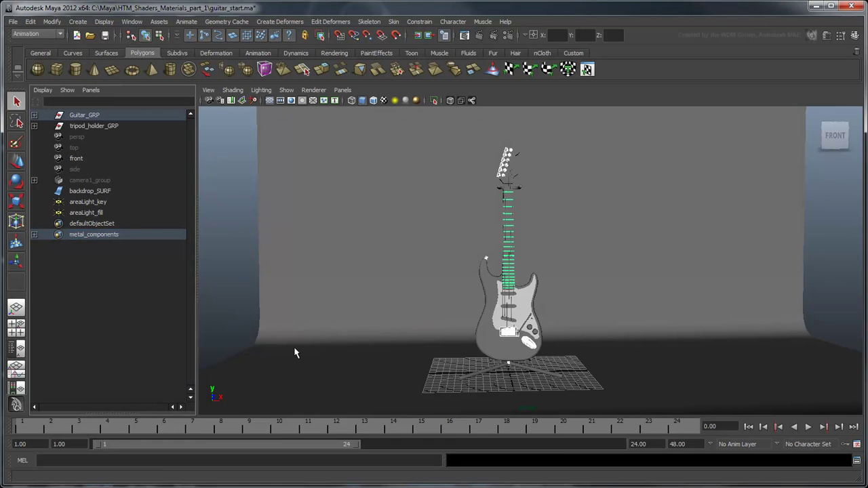
- Assign the existing Metal_MAT material to the selected metal parts
key(space)
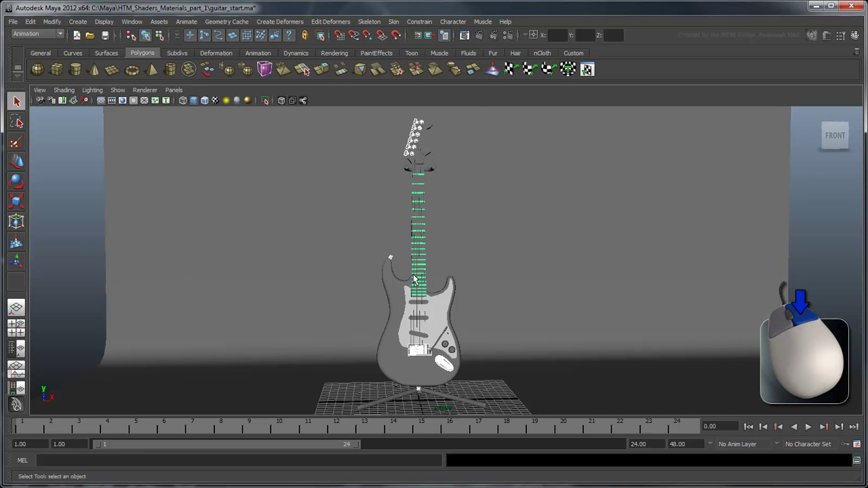
right_drag(413, 274, 425, 456)
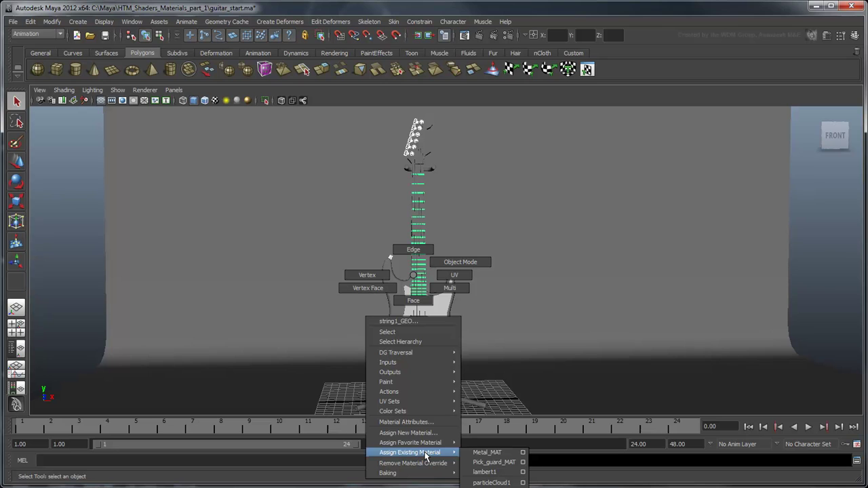
right_drag(425, 455, 508, 453)
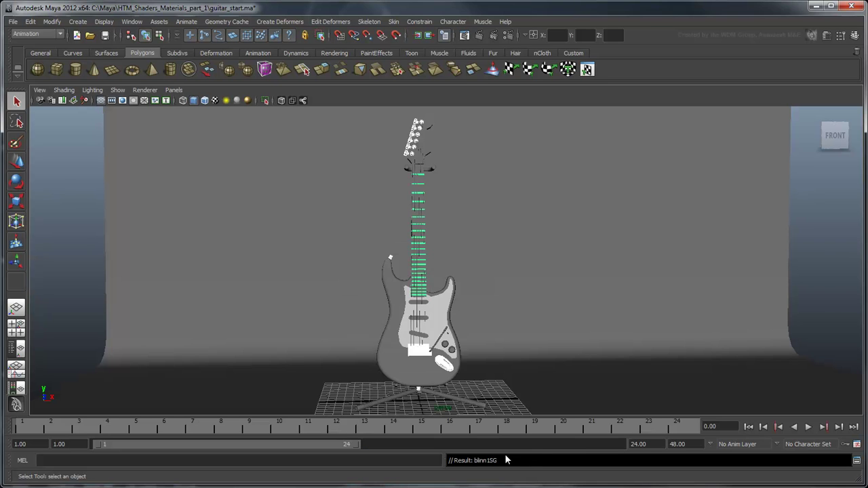
click(510, 345)
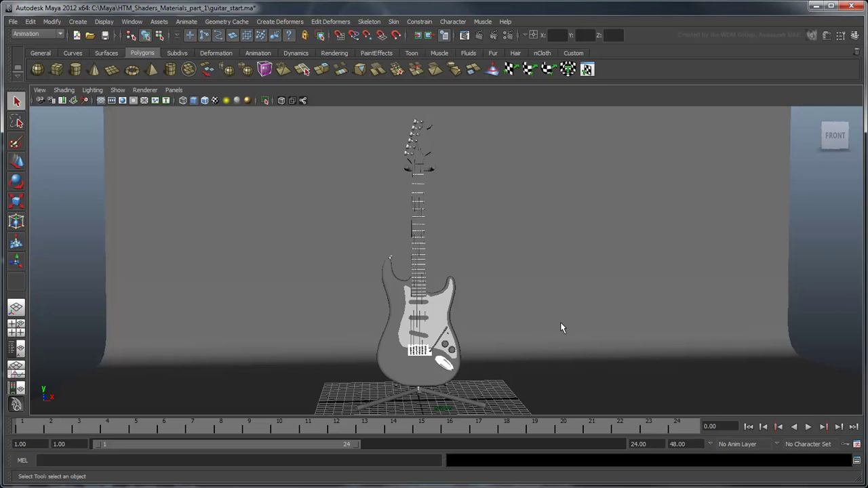
- Tumble the camera to an angled view and render the current frame
alt+drag(525, 338, 550, 333)
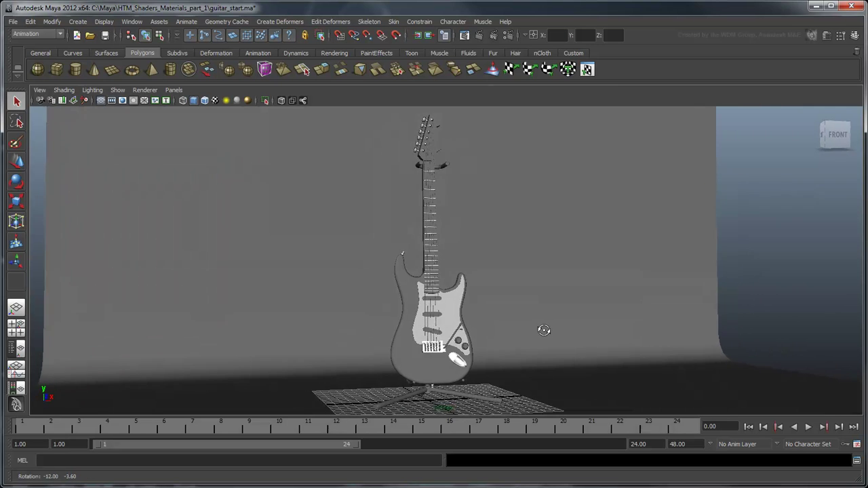
click(480, 36)
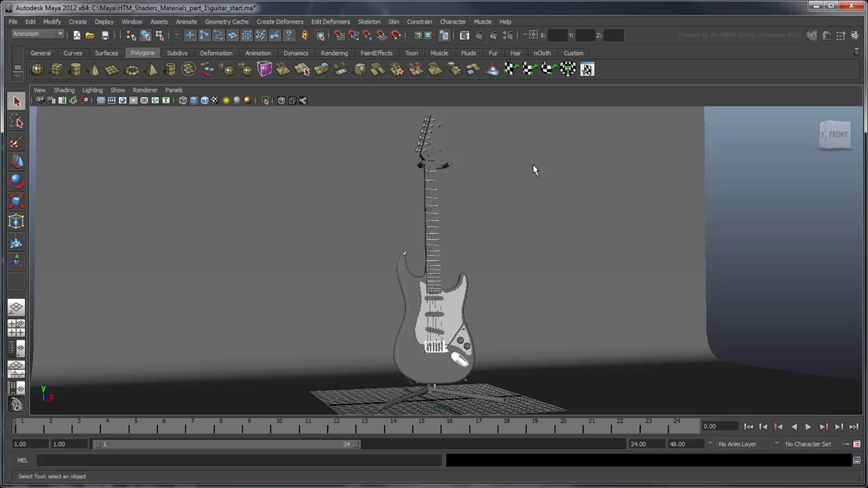
- Drag Metal_MAT's Specular Color slider toward grey, selecting the input jack to reach it
mouse_move(534, 171)
alt+right_down()
mouse_move(525, 345)
mouse_move(471, 237)
mouse_move(469, 287)
mouse_move(416, 229)
alt+right_up()
click(421, 268)
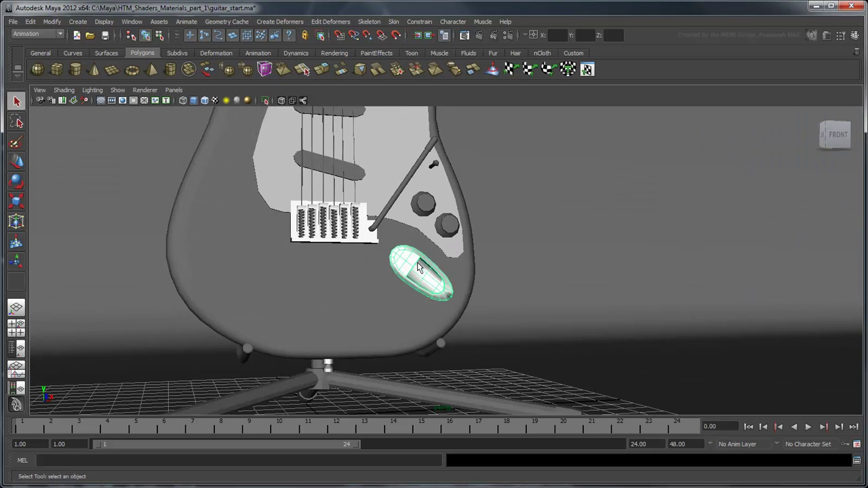
click(827, 36)
click(790, 121)
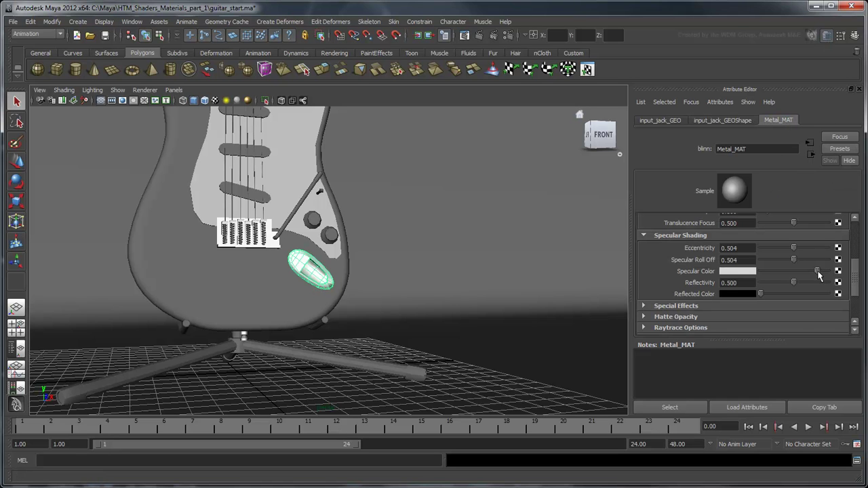
mouse_move(816, 271)
mouse_down()
mouse_move(790, 272)
mouse_move(819, 273)
mouse_up()
click(859, 88)
click(553, 204)
mouse_move(553, 204)
alt+right_down()
mouse_move(456, 418)
mouse_move(480, 348)
alt+right_up()
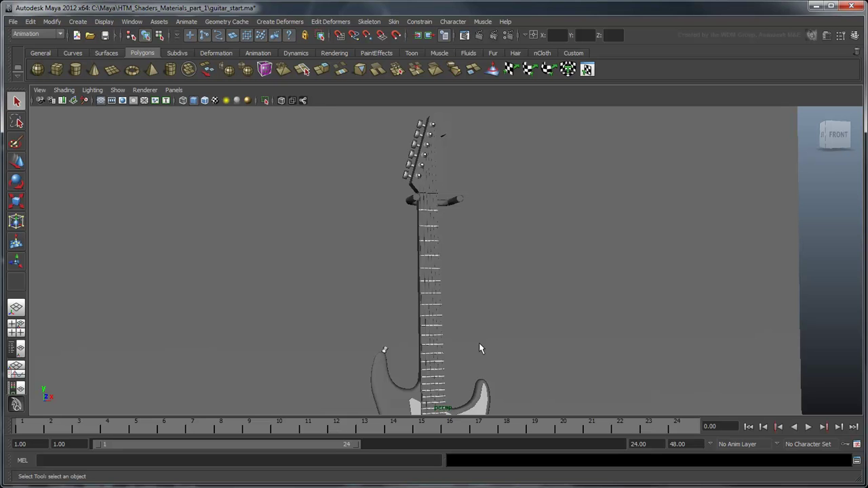
- Open the Hypershade and list the 2D texture node types
click(132, 22)
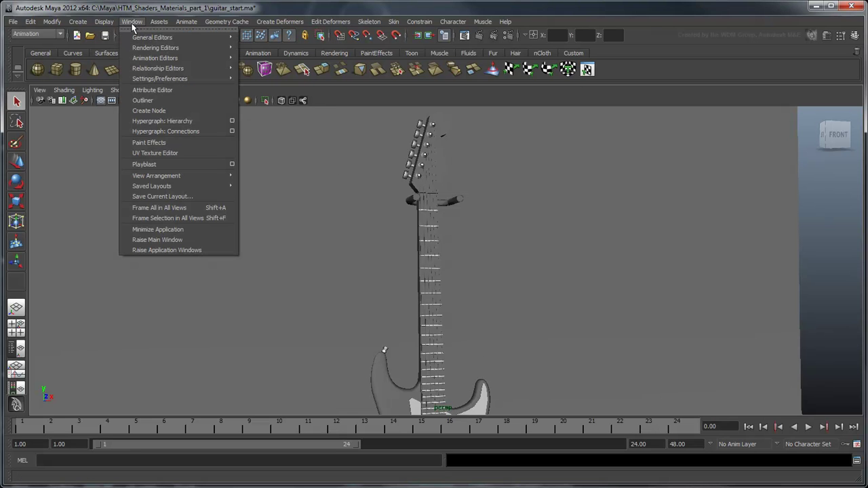
click(278, 72)
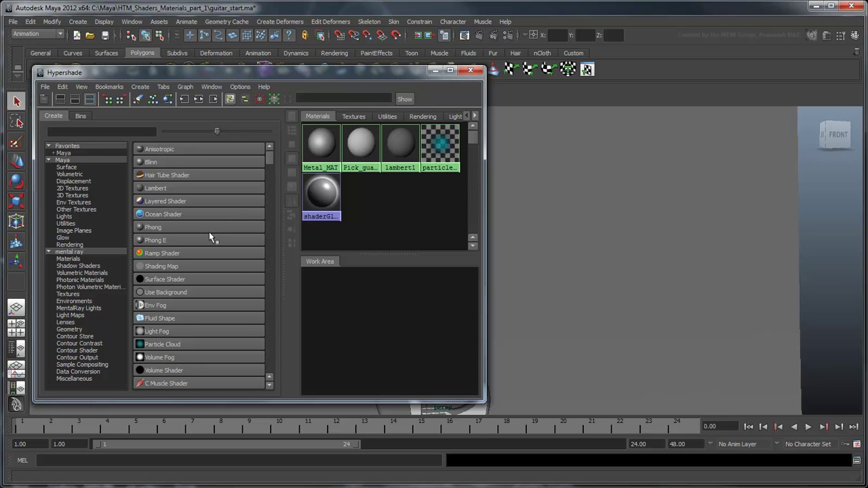
click(86, 189)
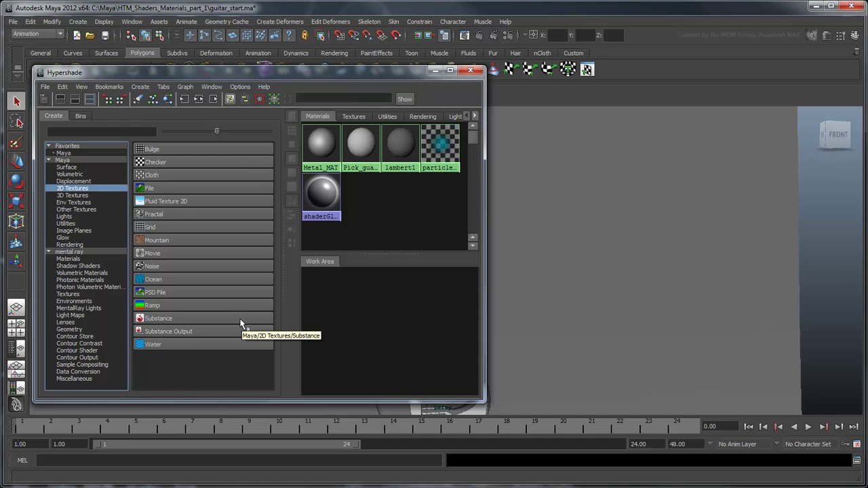
- Confirm Substance.mll is loaded in the Plug-in Manager
click(129, 22)
mouse_move(160, 79)
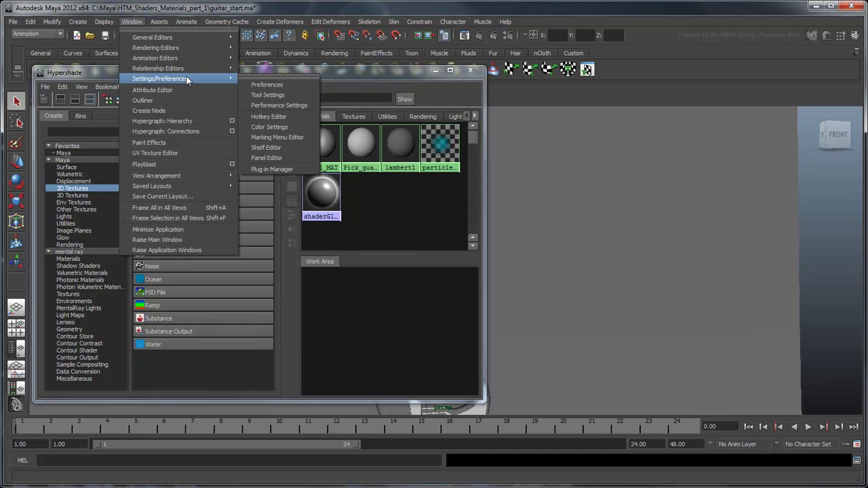
click(272, 168)
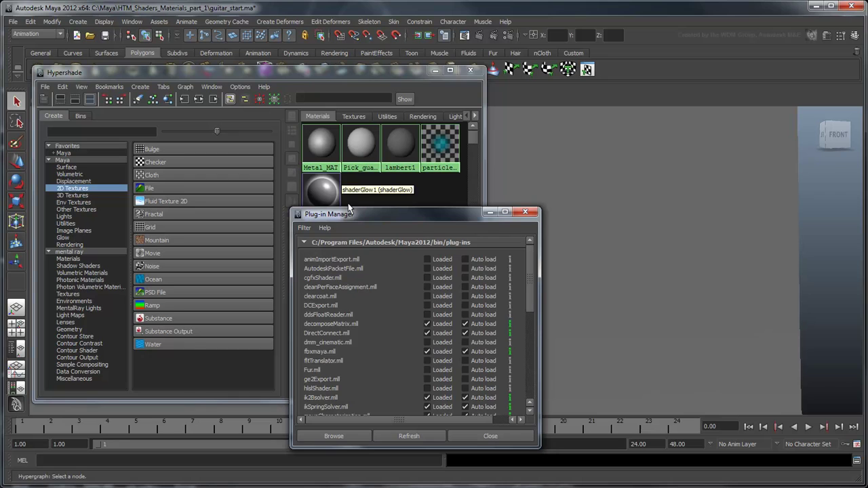
drag(542, 285, 537, 363)
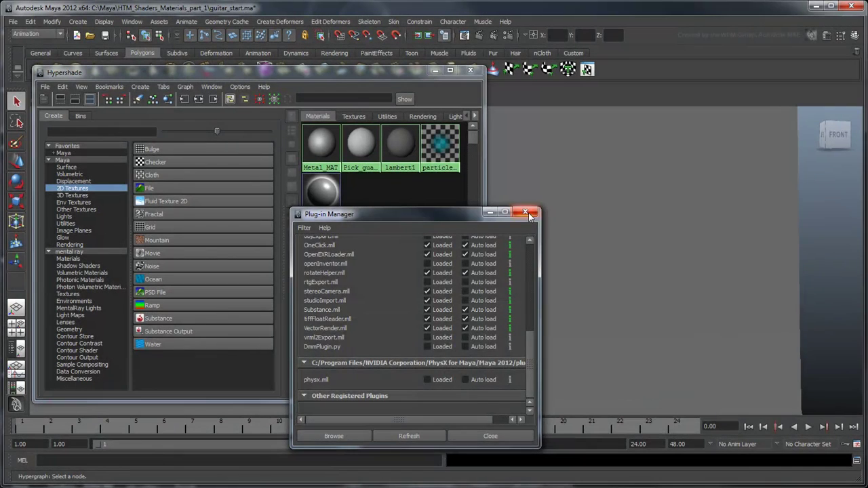
click(528, 214)
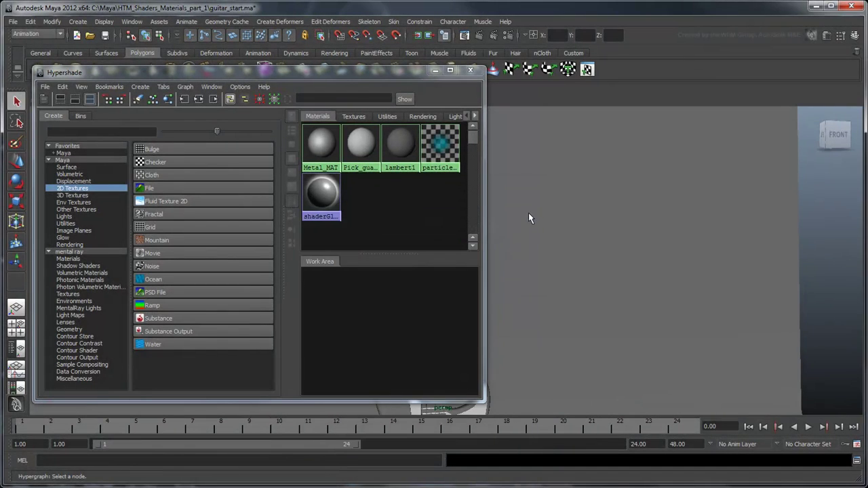
- Create a Substance texture node and show substance1's attributes
click(204, 317)
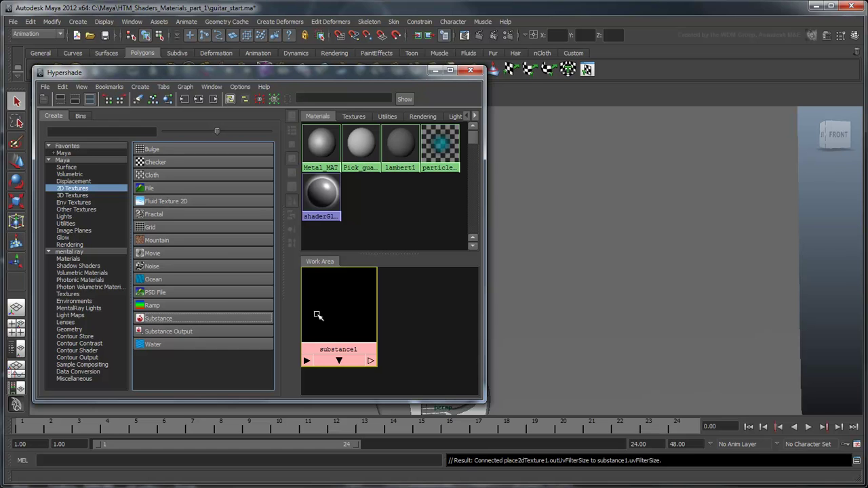
click(814, 38)
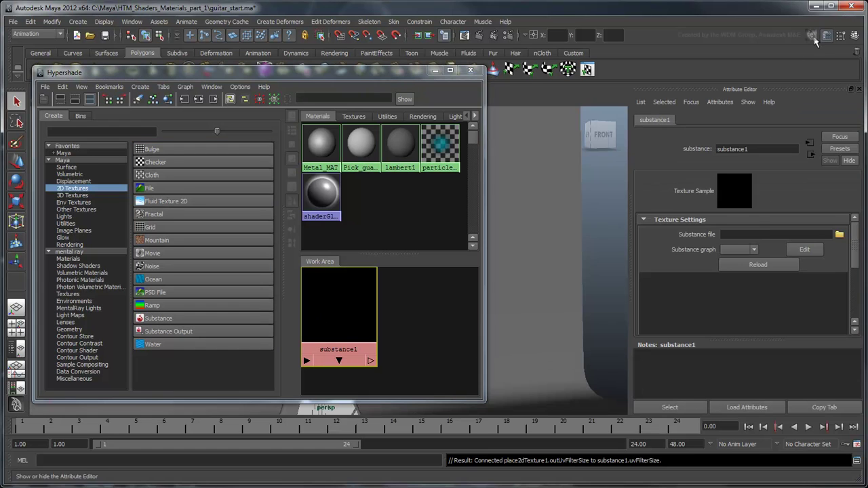
- Load Light_Wood.sbsar from the substances folder into substance1
click(840, 235)
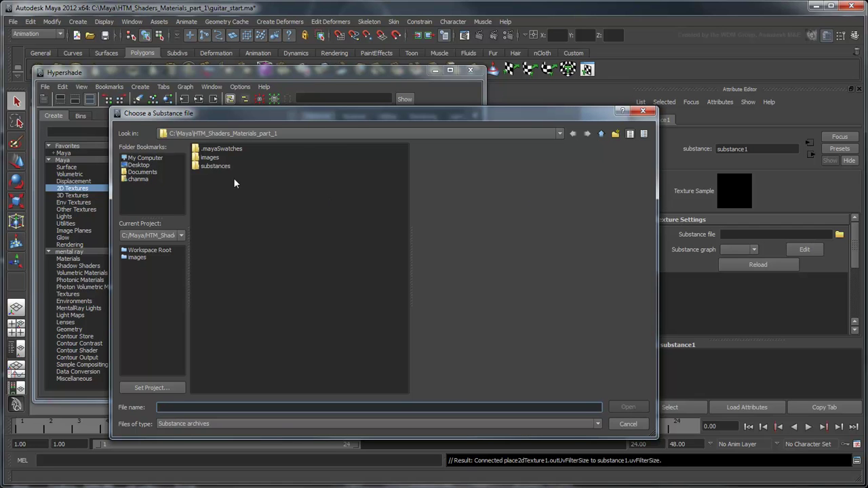
double_click(215, 166)
click(218, 151)
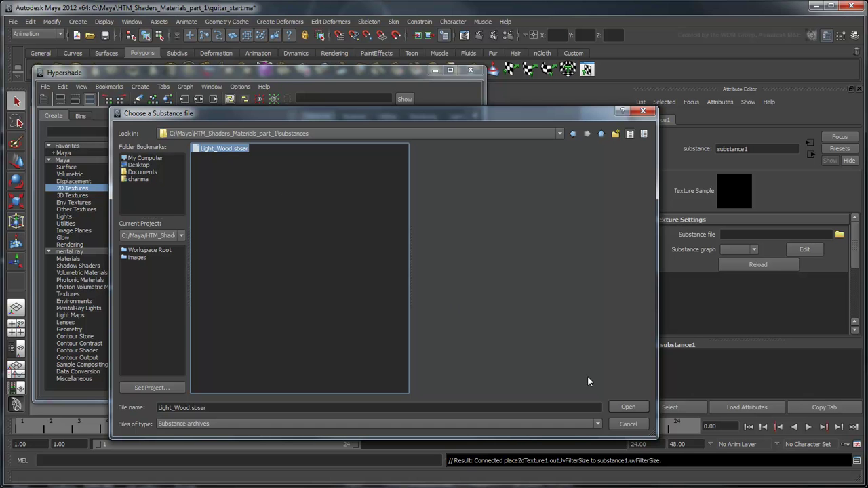
click(618, 406)
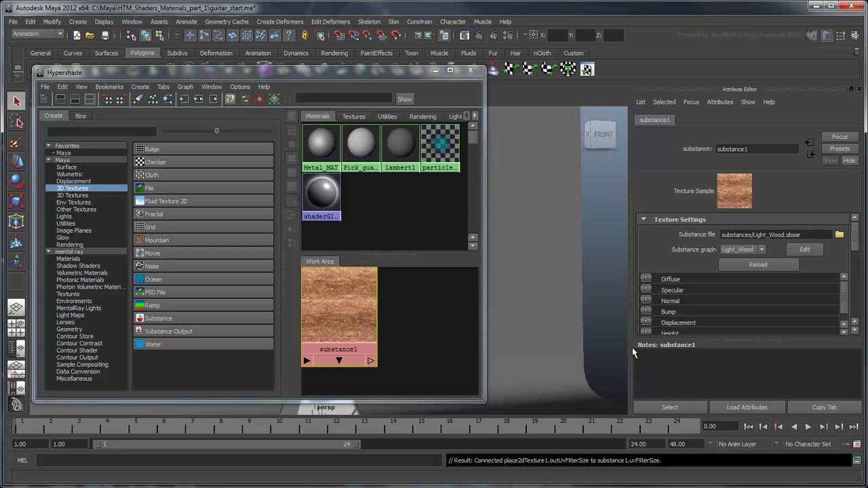
- Generate a Phong shader network from the wood substance, rename it Wood_MAT, and close Hypershade
drag(856, 243, 856, 273)
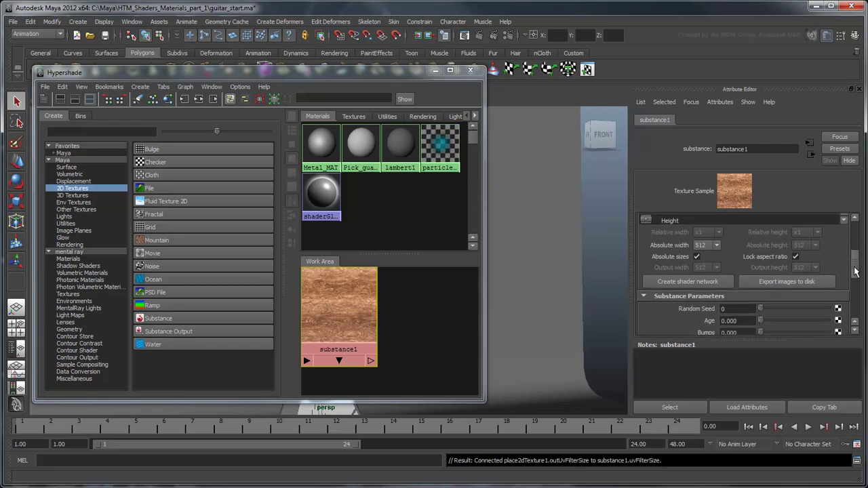
click(701, 281)
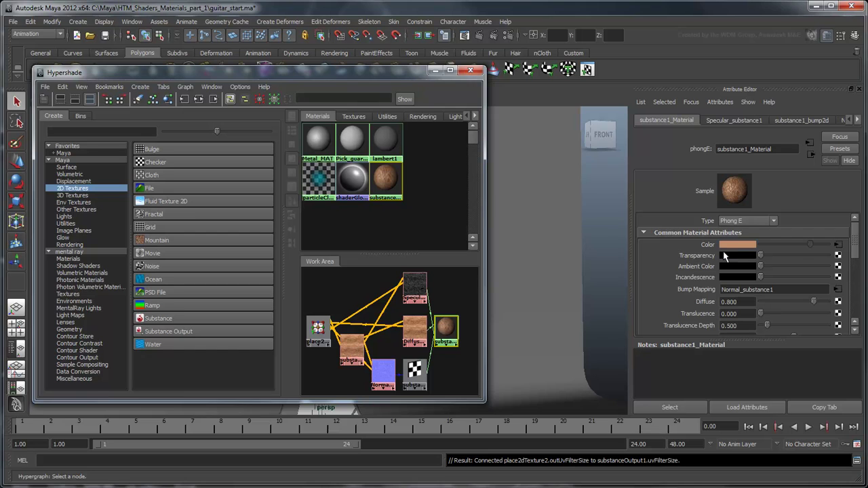
double_click(746, 149)
text(Wo)
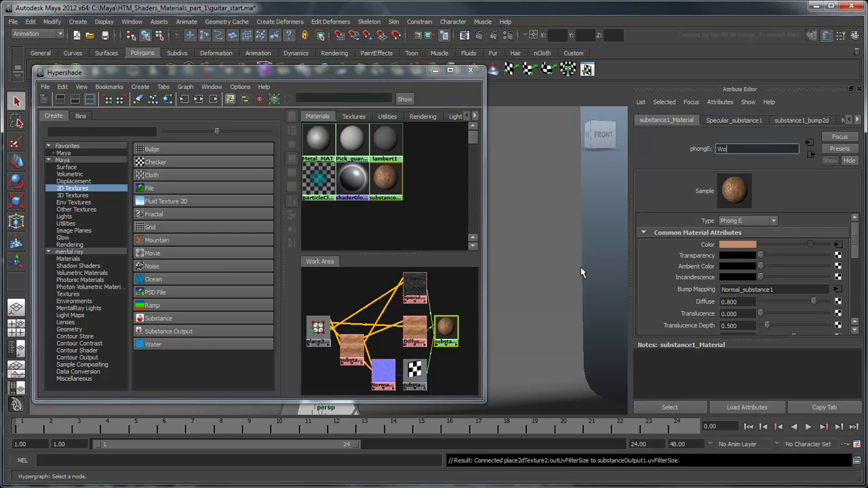
text(od_MAT)
key(Return)
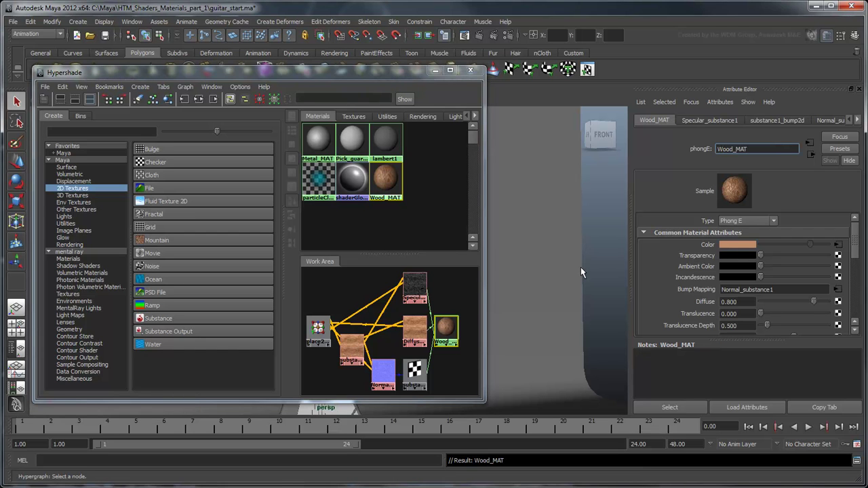
click(435, 70)
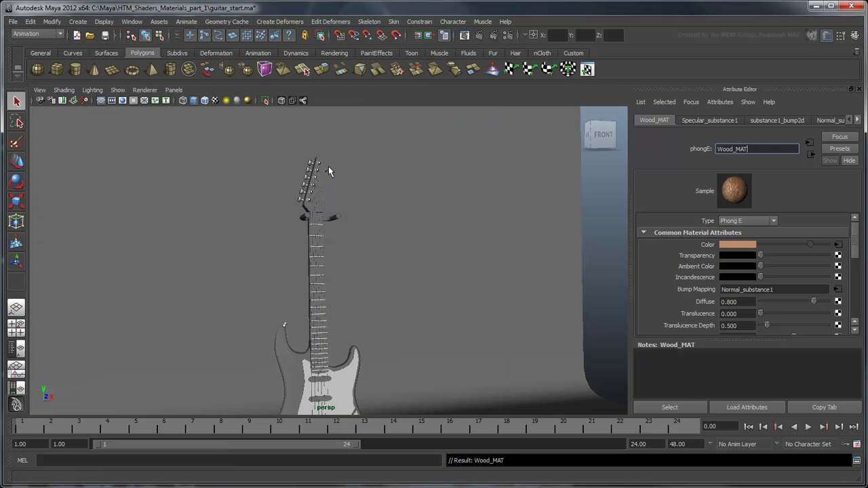
- Assign Wood_MAT to the guitar neck and show it textured in the viewport
click(318, 224)
scroll(332, 264, up, 3)
scroll(312, 258, up, 3)
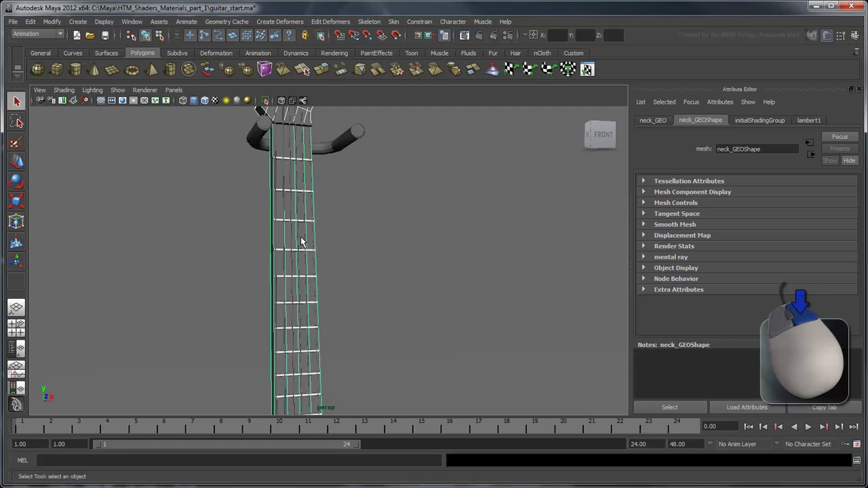
right_drag(302, 237, 307, 365)
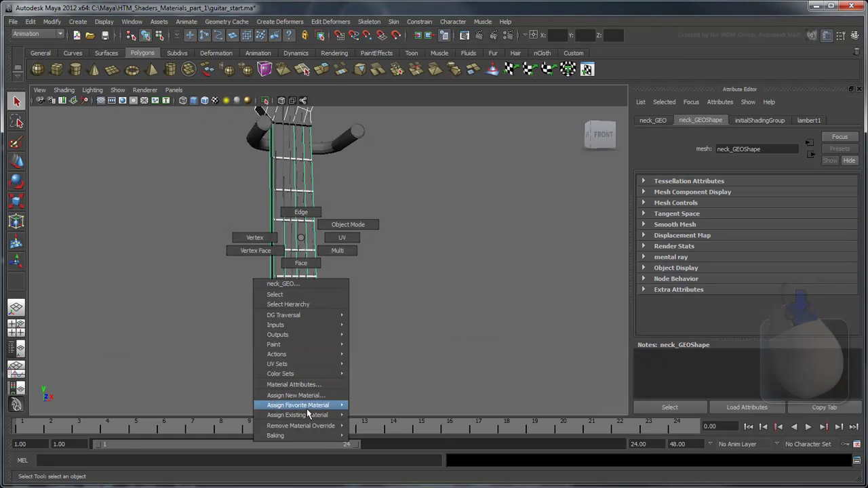
mouse_move(297, 415)
click(392, 444)
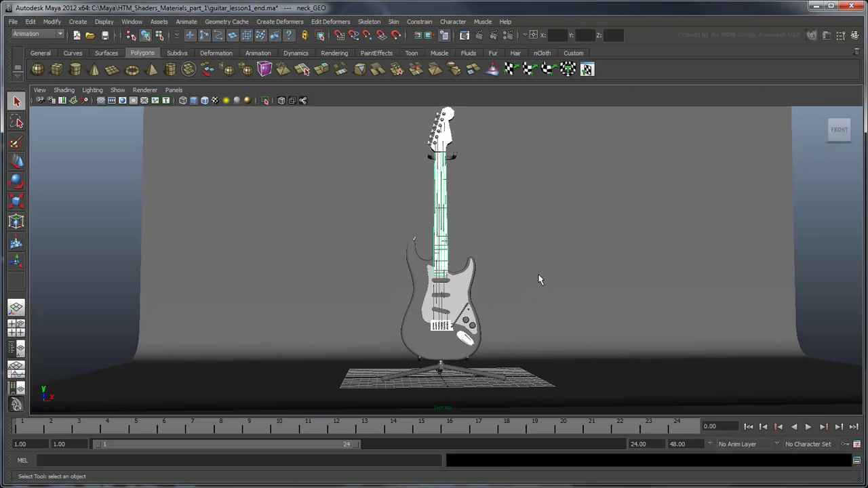
alt+drag(541, 282, 544, 295)
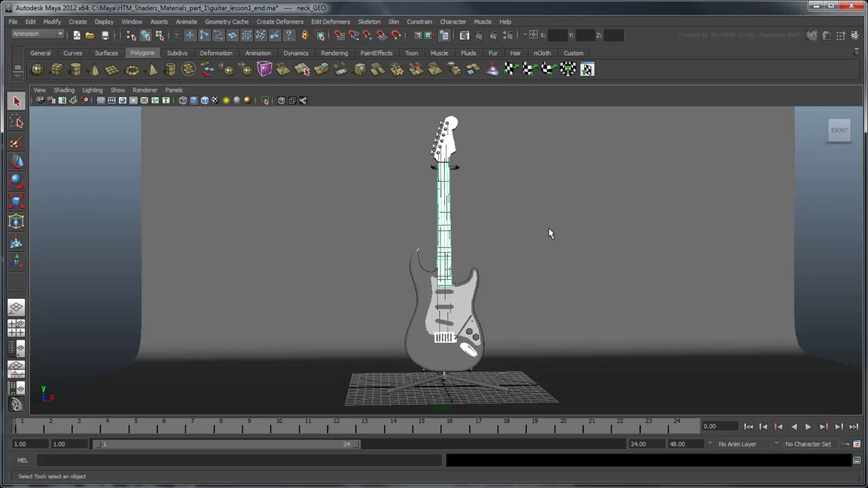
click(214, 101)
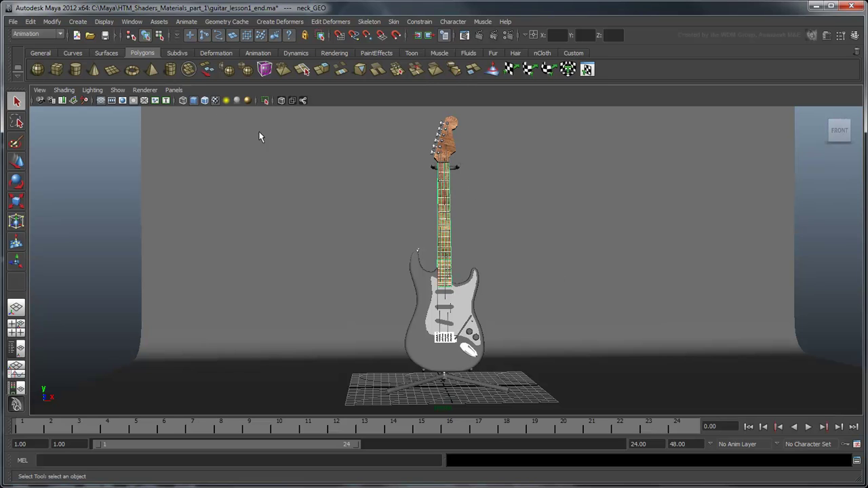
click(622, 255)
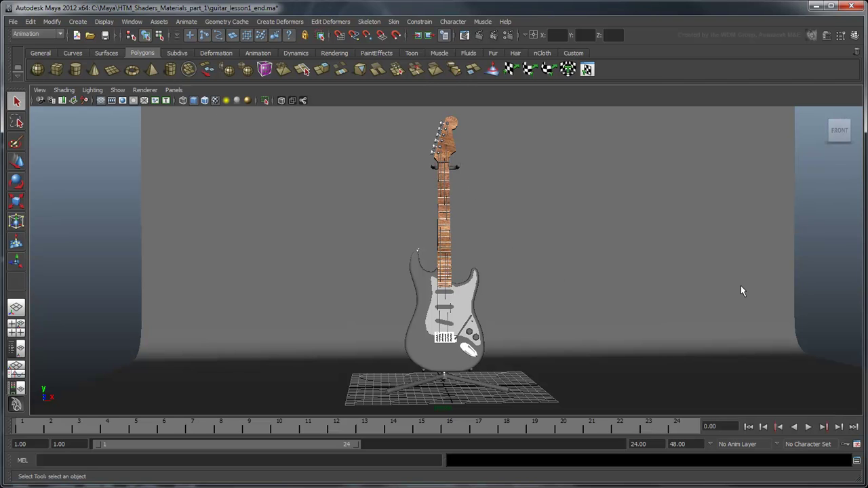
- Render the current frame to preview the wood-grain neck
click(481, 38)
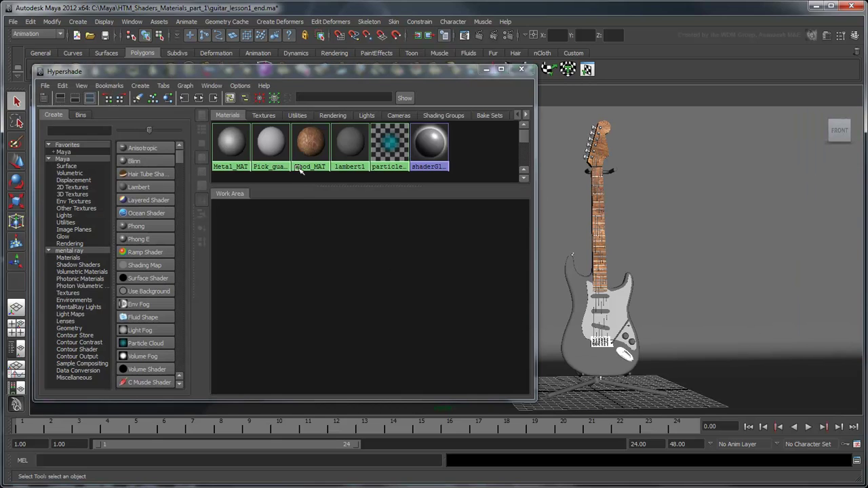
- Graph Wood_MAT's network in Hypershade and select its substance1 texture node
click(302, 162)
right_click(302, 163)
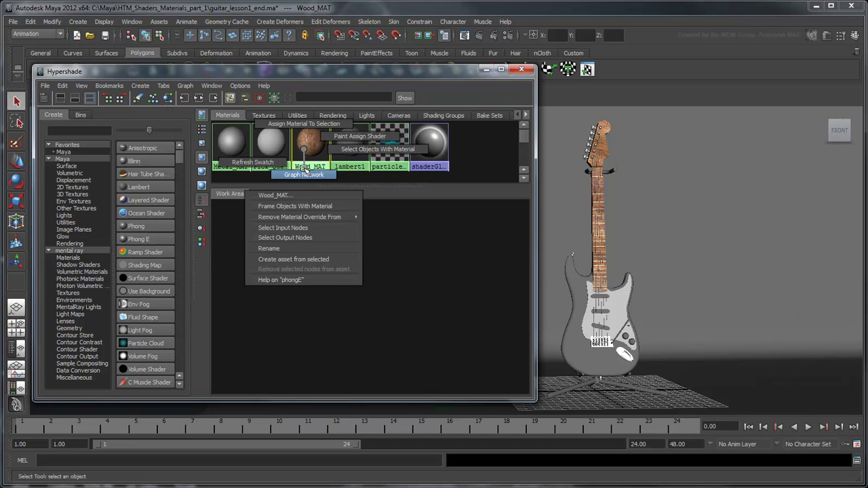
click(305, 173)
scroll(394, 282, up, 2)
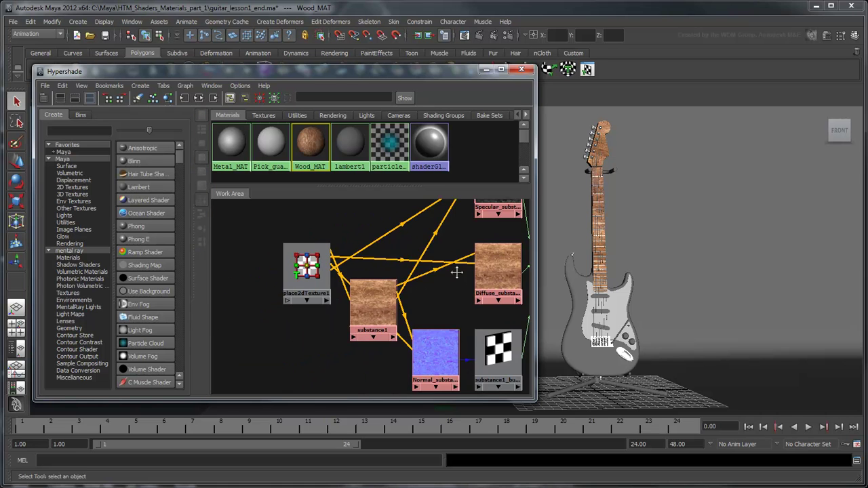
scroll(448, 286, up, 2)
scroll(453, 292, up, 2)
scroll(453, 292, up, 2)
click(360, 294)
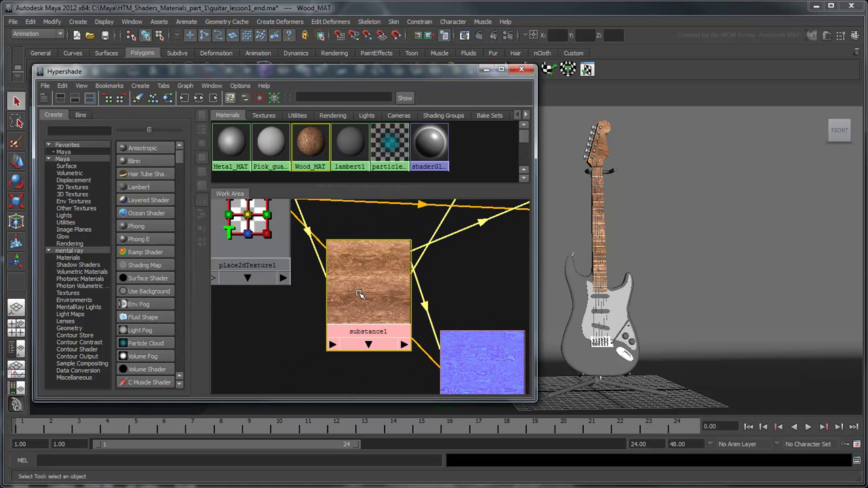
- Set substance1's Substance Parameters to Depth -1 and Normal 0.1
click(827, 37)
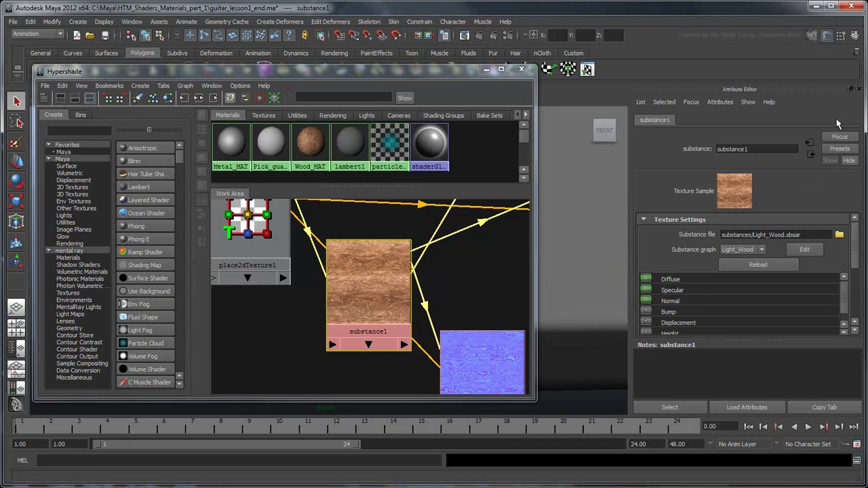
drag(854, 232, 857, 289)
click(729, 284)
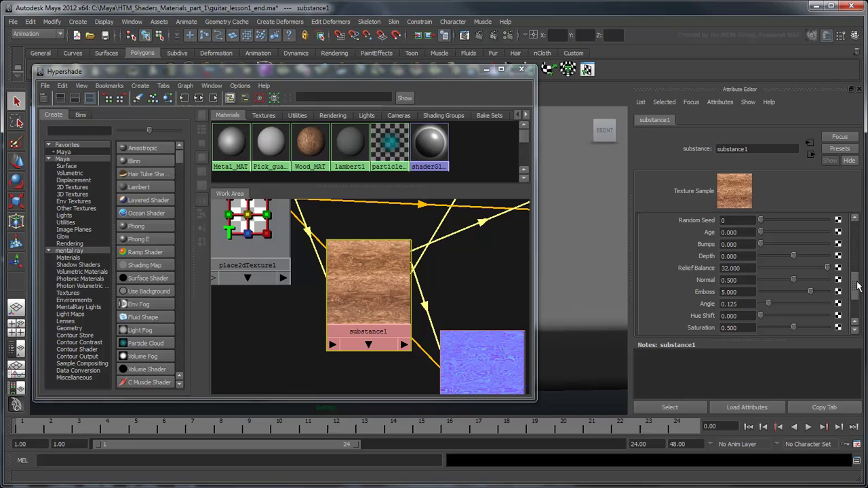
click(738, 256)
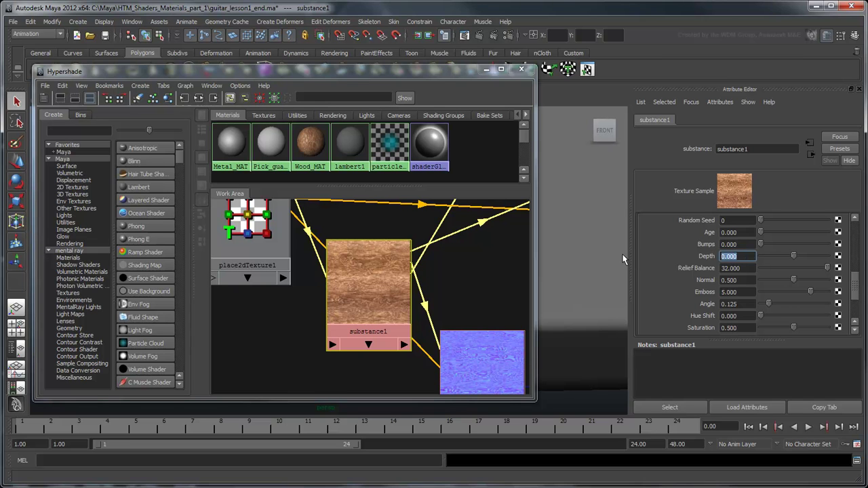
text(-1)
key(Return)
click(740, 281)
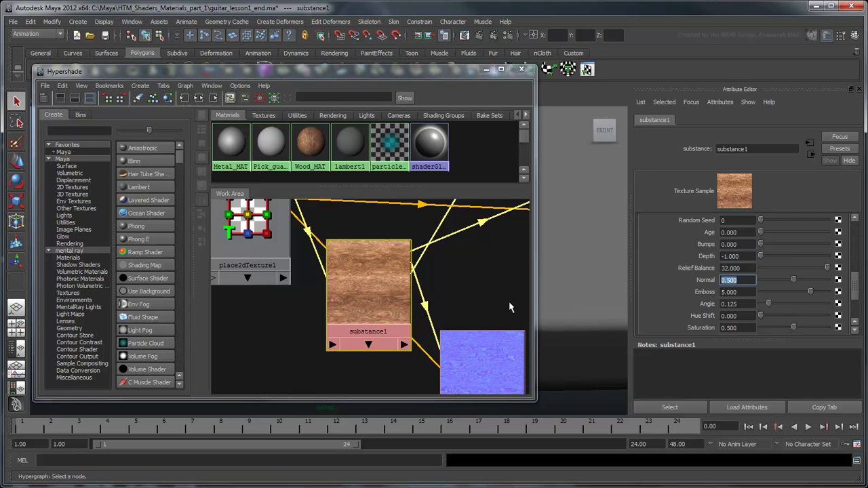
text(0.1)
key(Return)
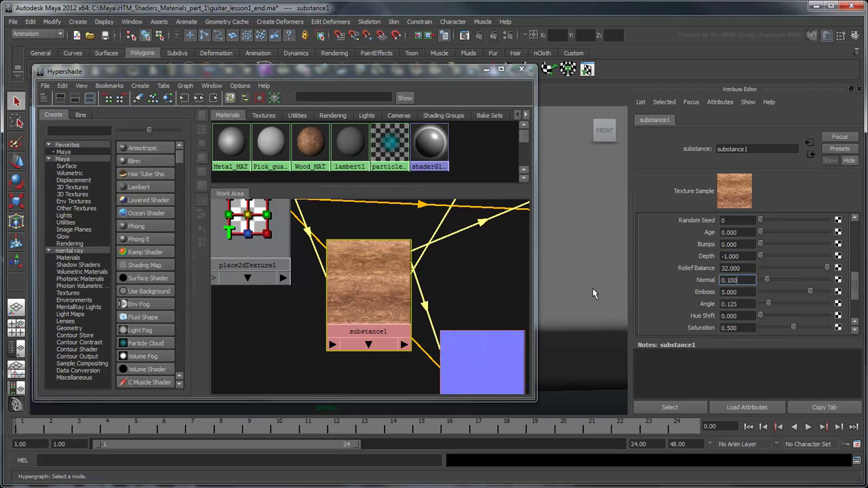